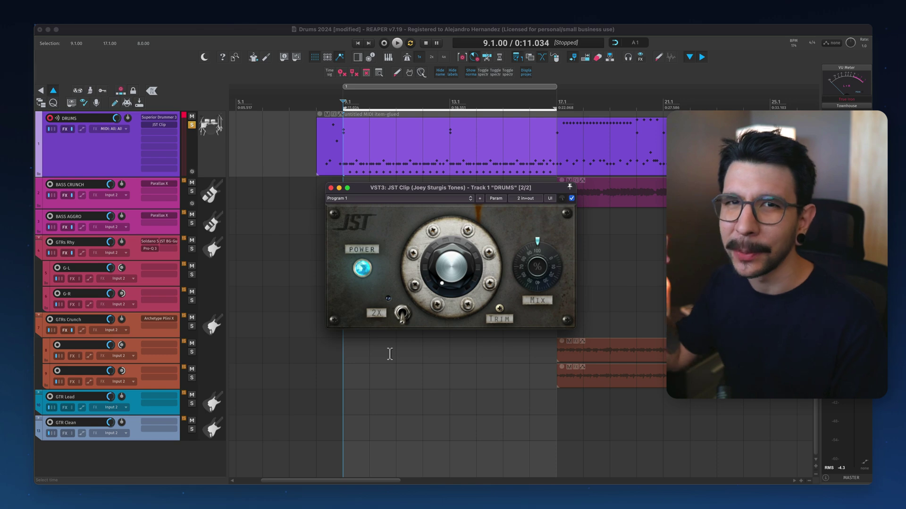
Play the drums and raise the JST Clip drive to about 9 dB, then stop playback
mouse_move(452, 268)
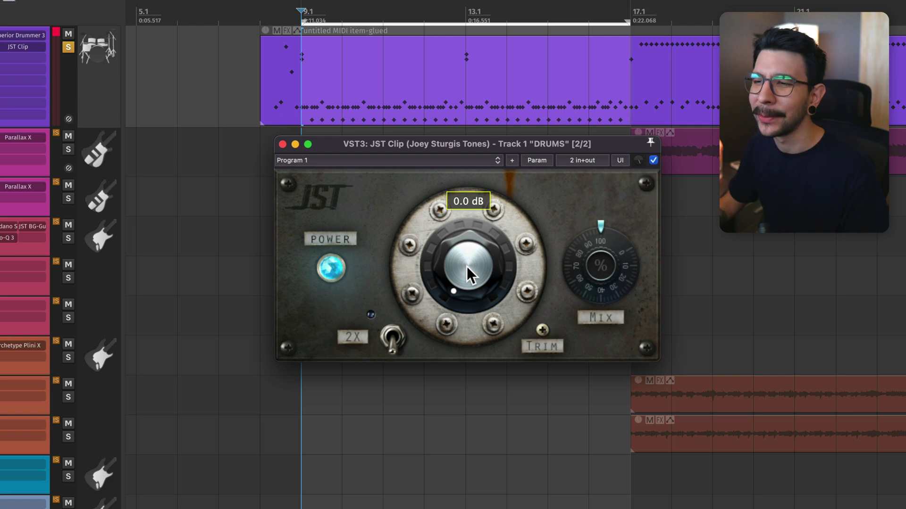
key(space)
drag(465, 264, 486, 214)
key(space)
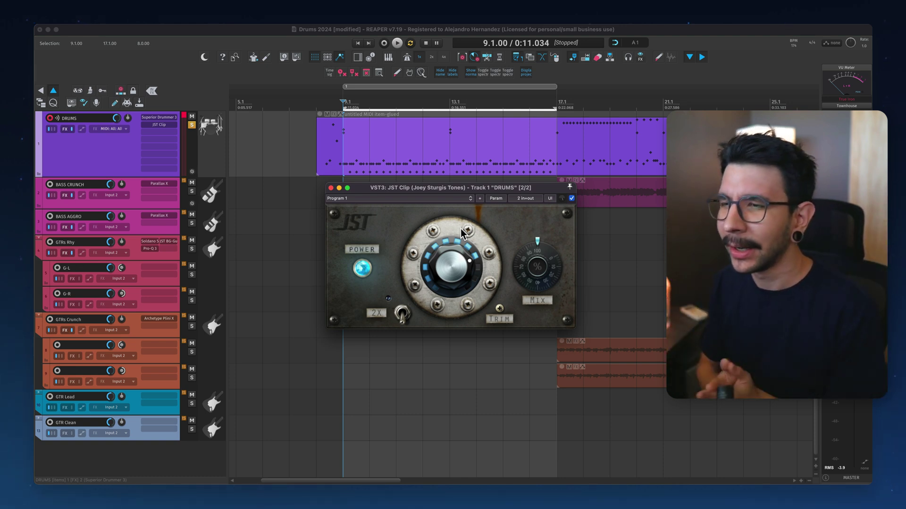
Lower the drive, try a reduced trim, then reset both drive and trim to 0 dB
mouse_move(461, 260)
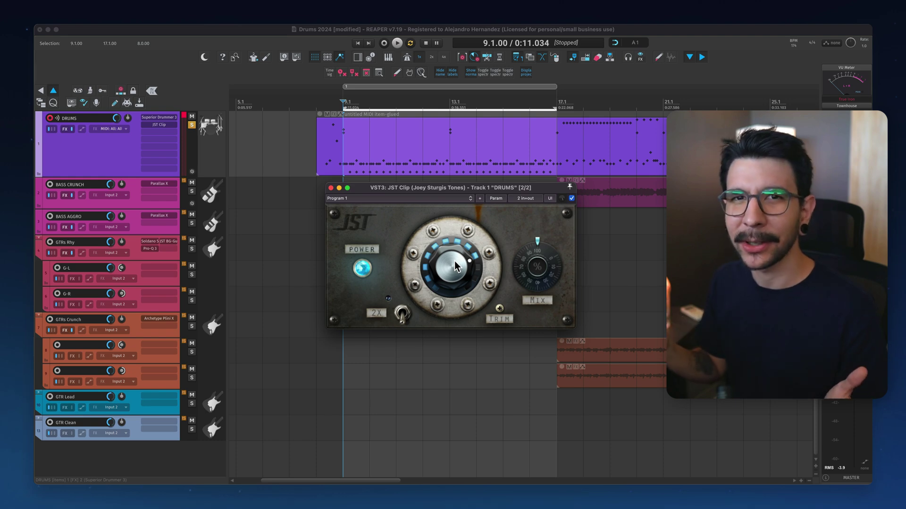
drag(454, 262, 452, 239)
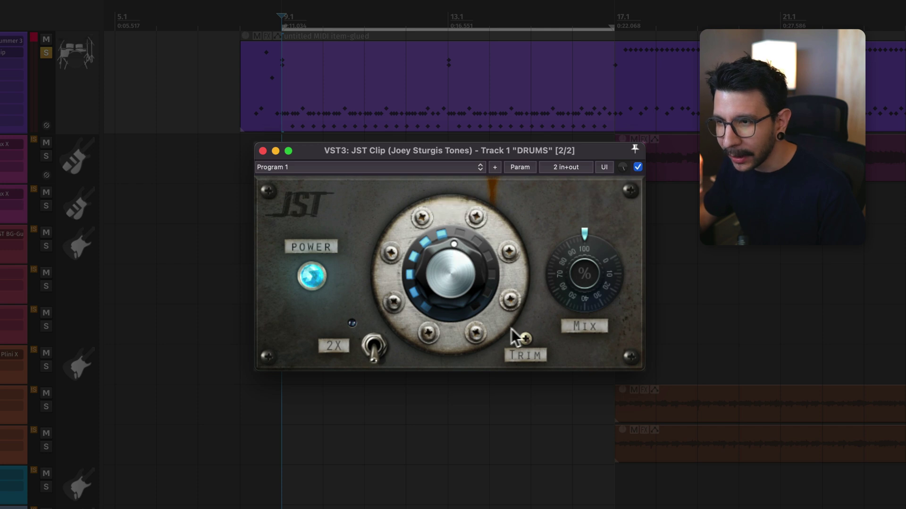
drag(516, 335, 521, 381)
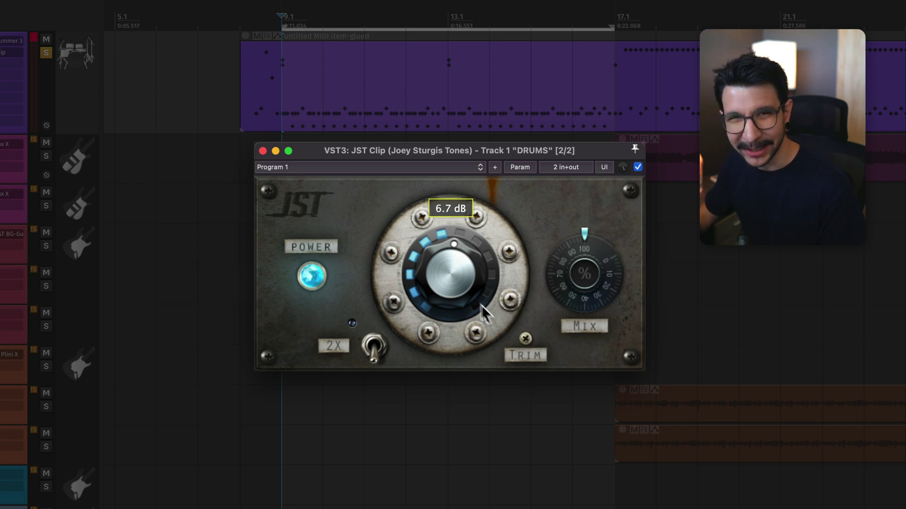
double_click(472, 296)
double_click(525, 336)
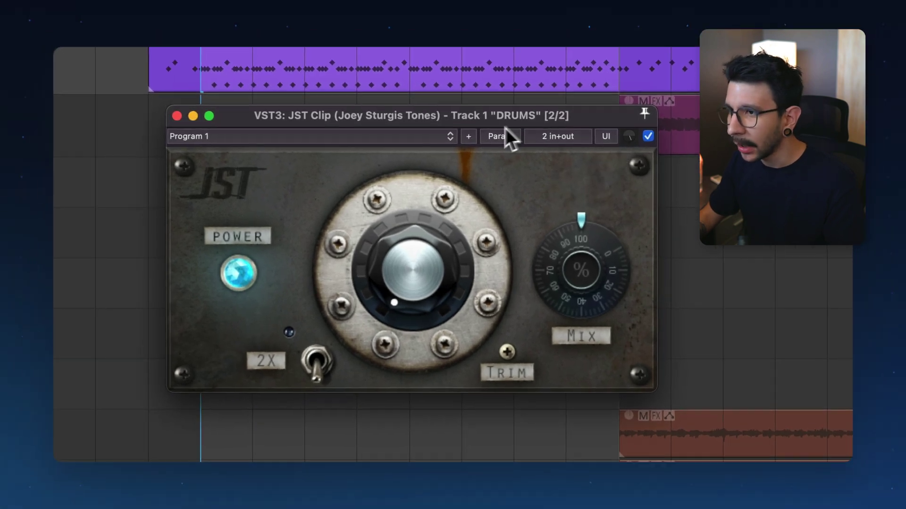
Switch JST Clip to generic sliders and put Drive and Trim at 0 dB
click(605, 135)
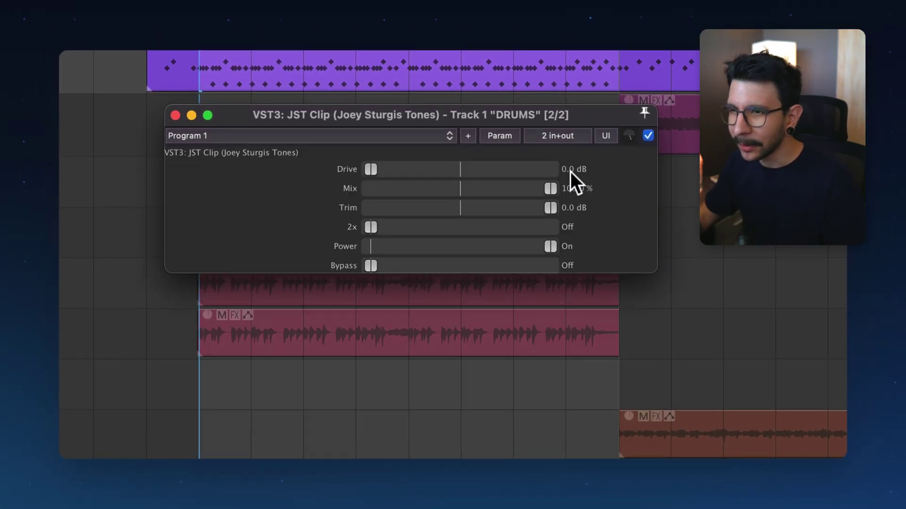
drag(378, 166, 338, 169)
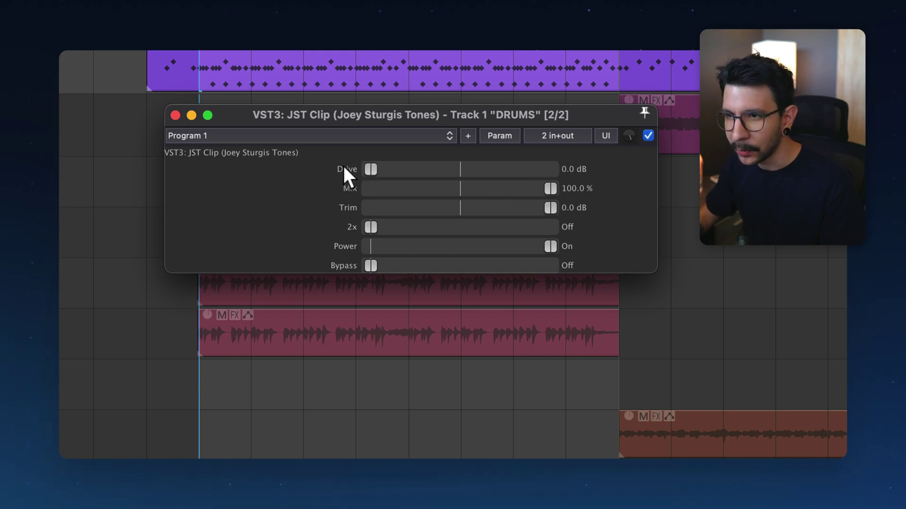
drag(545, 205, 559, 207)
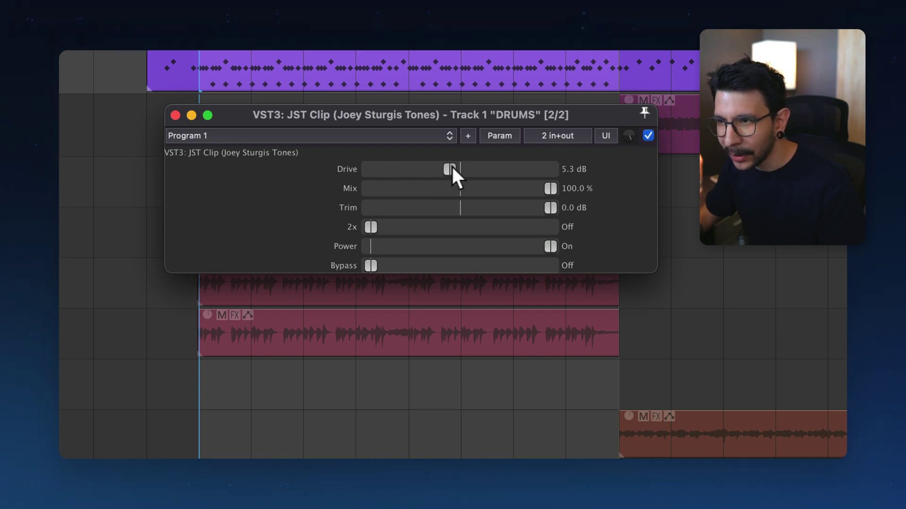
Test Drive at 6 dB against Trim at -6 dB, then return both to 0 dB
drag(452, 166, 463, 168)
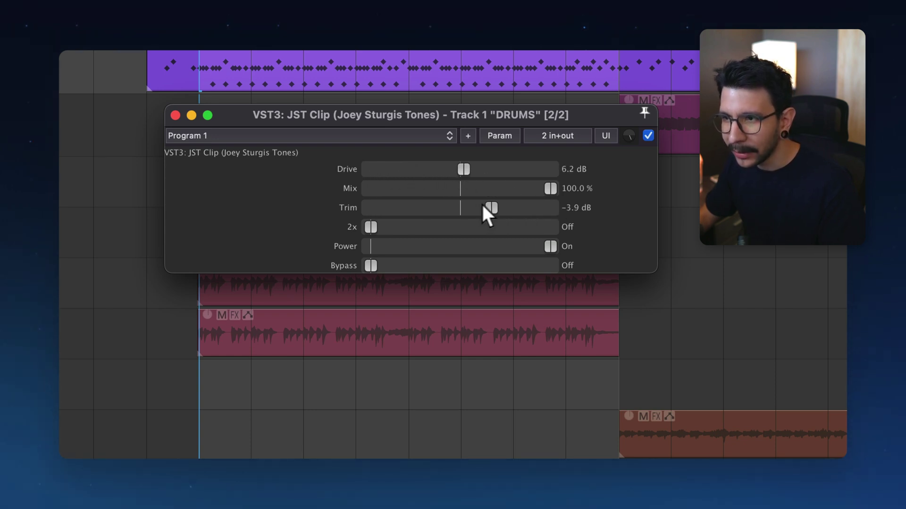
drag(465, 205, 457, 205)
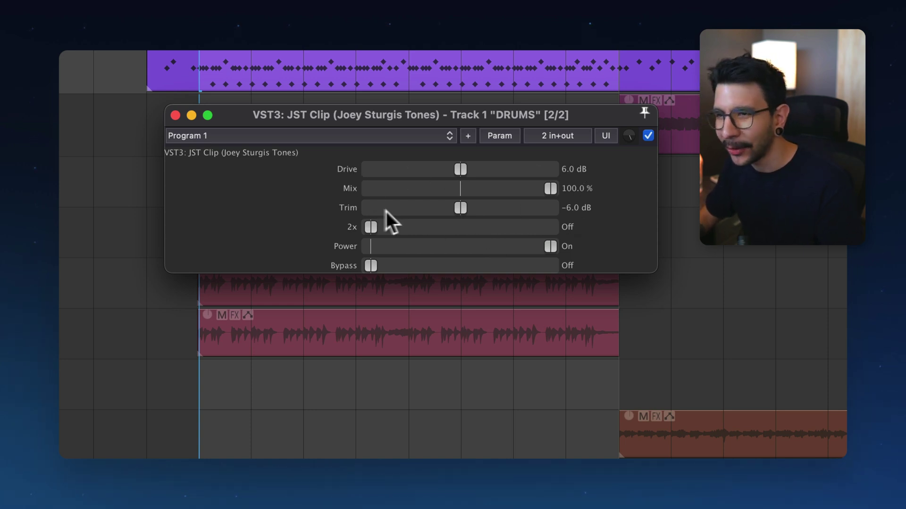
drag(460, 167, 370, 169)
drag(462, 208, 574, 209)
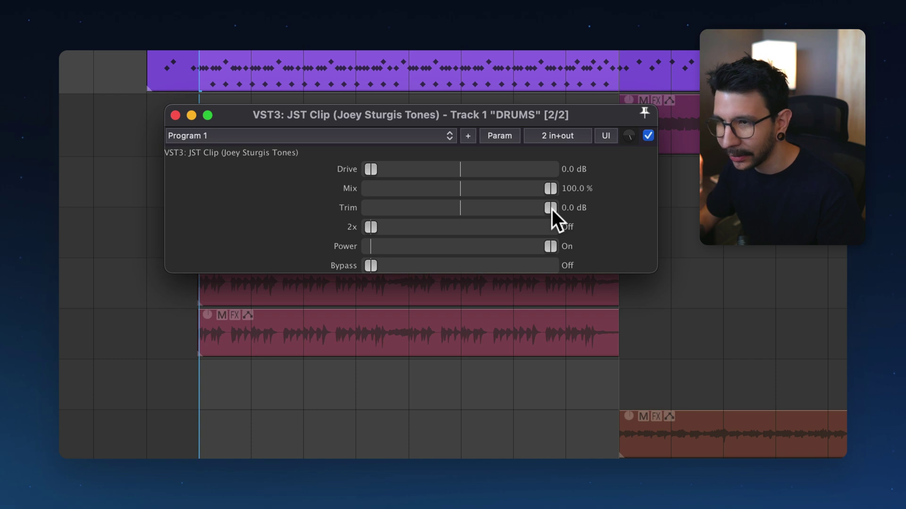
Enable Link from MIDI or FX parameter in Trim's modulation window and browse JST Clip's parameters
click(511, 140)
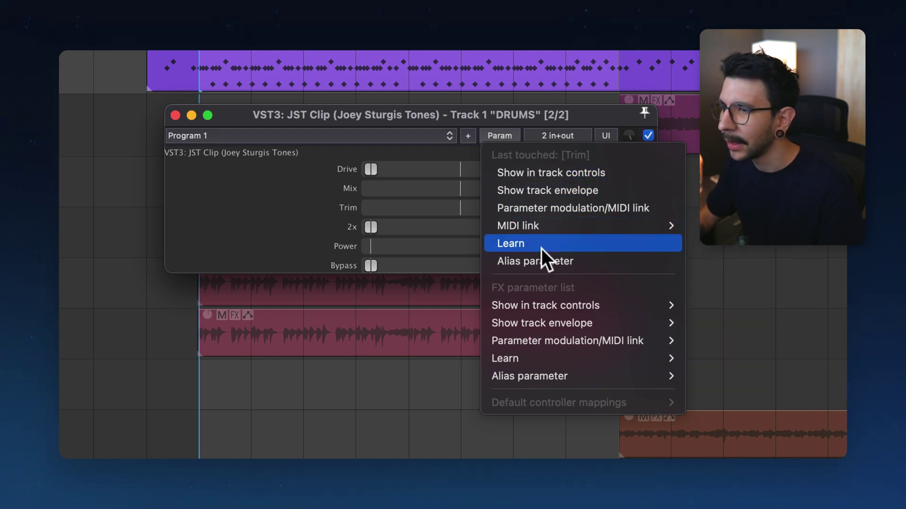
click(564, 207)
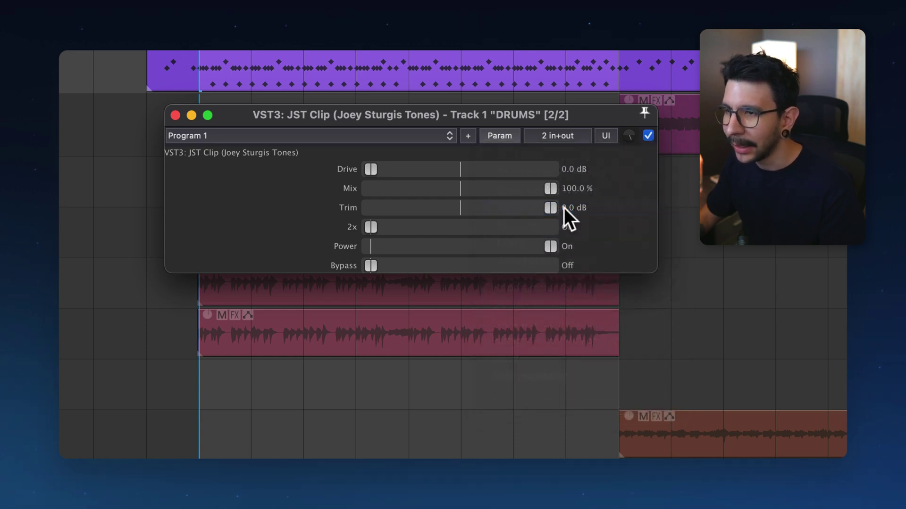
drag(506, 190, 508, 287)
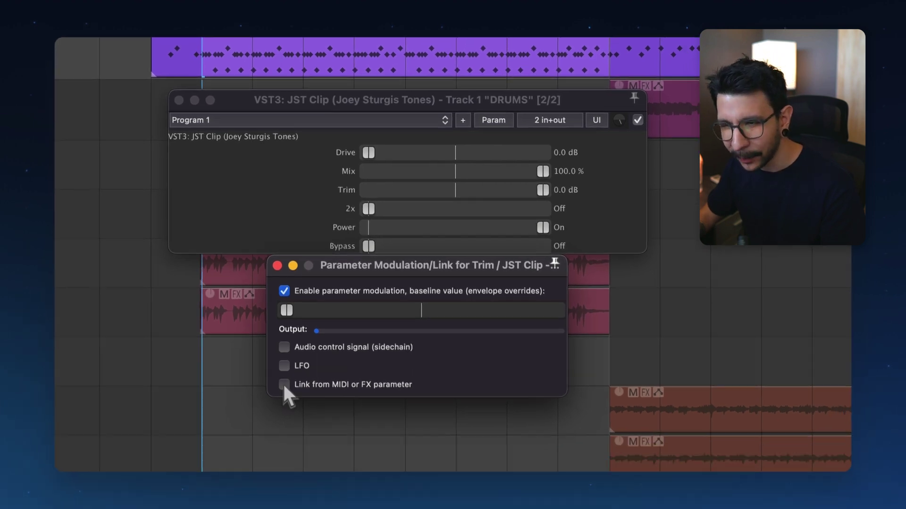
click(283, 366)
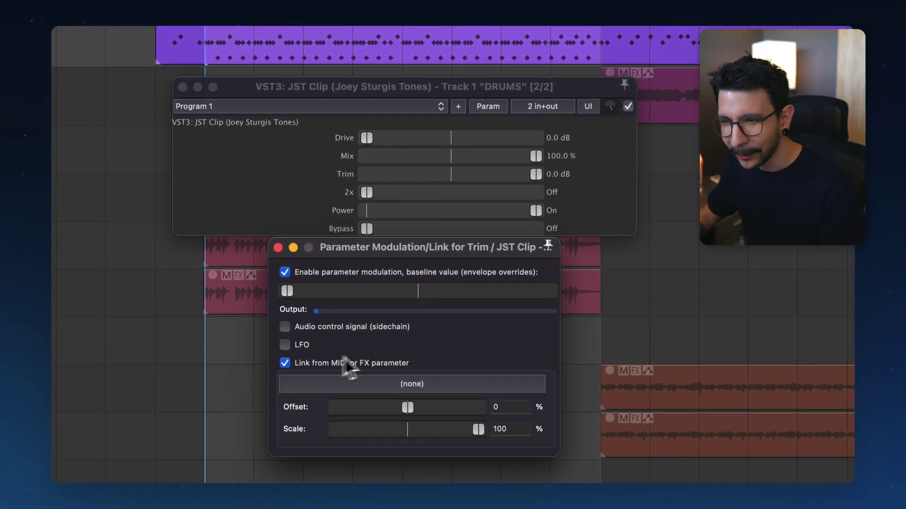
click(403, 387)
mouse_move(387, 437)
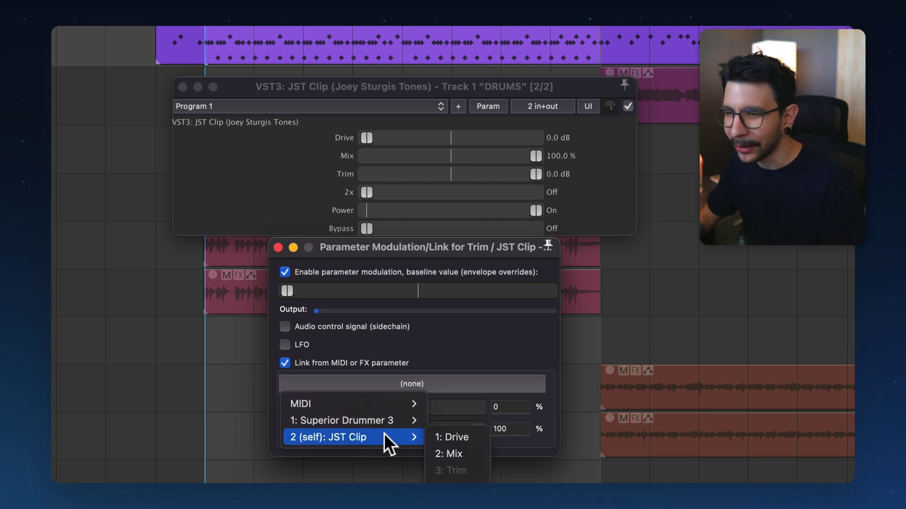
Link Trim to JST Clip's Drive with a 0 dB baseline and a scale of -100
click(468, 434)
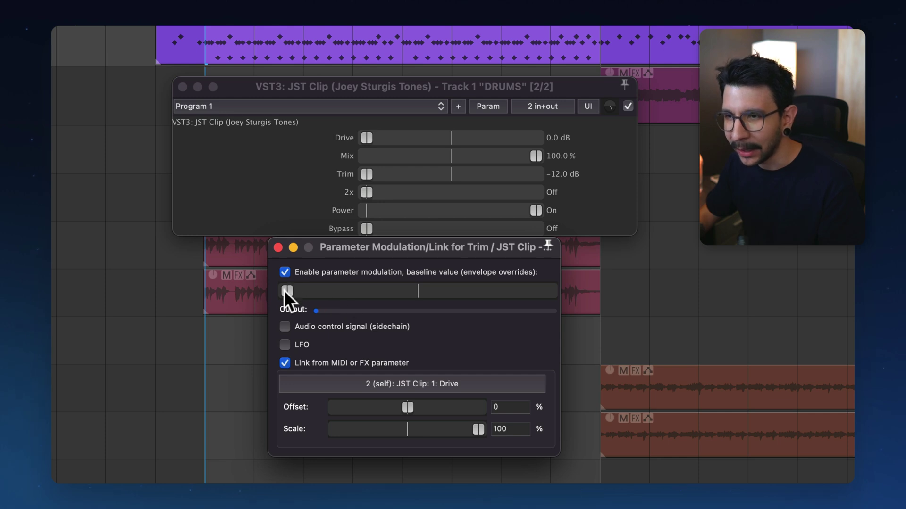
drag(284, 290, 565, 295)
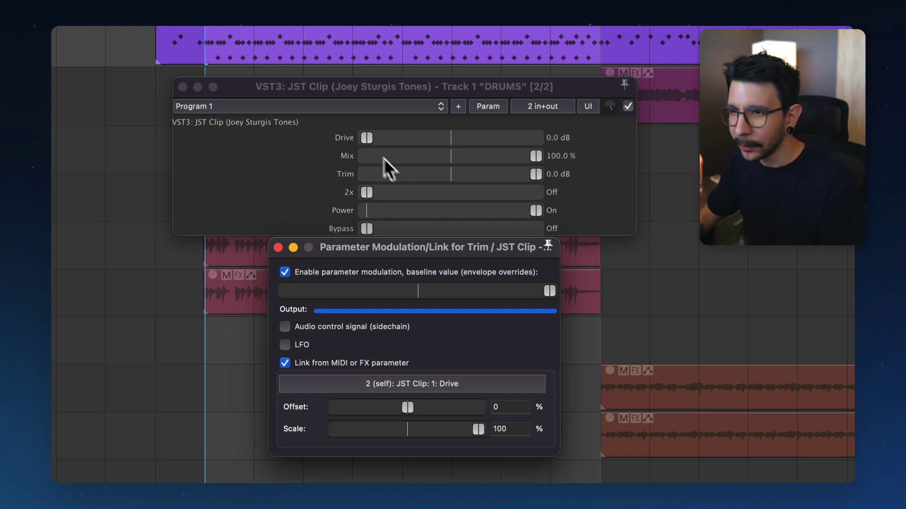
drag(367, 138, 336, 148)
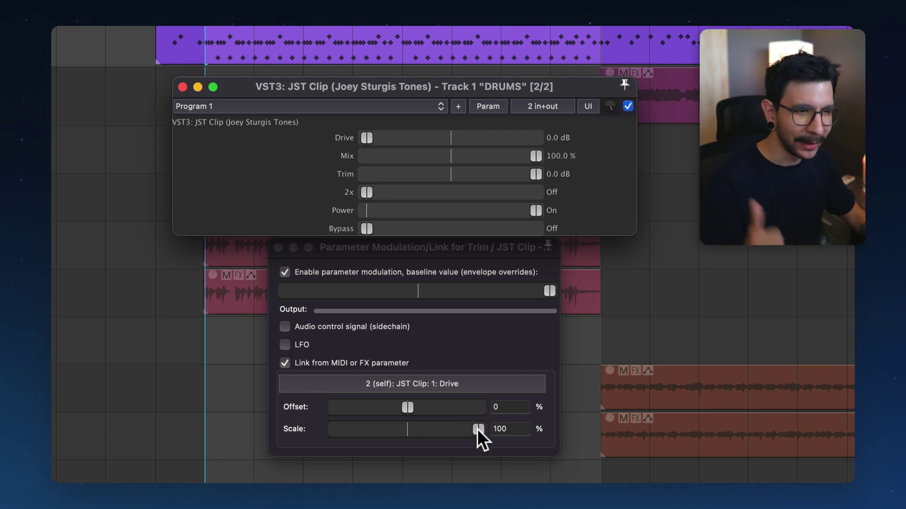
drag(477, 429, 438, 430)
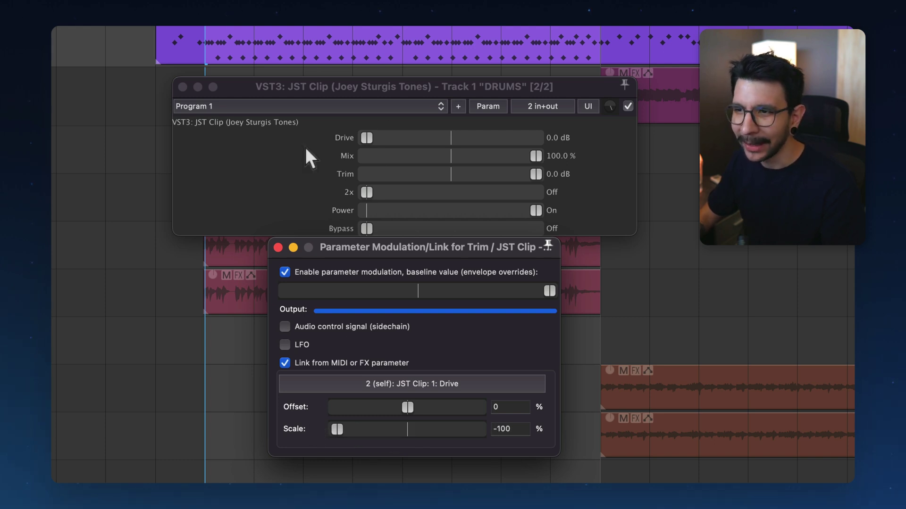
Sweep Drive up and back to 0 dB to check Trim moves inversely
click(363, 137)
scroll(366, 137, up, 1)
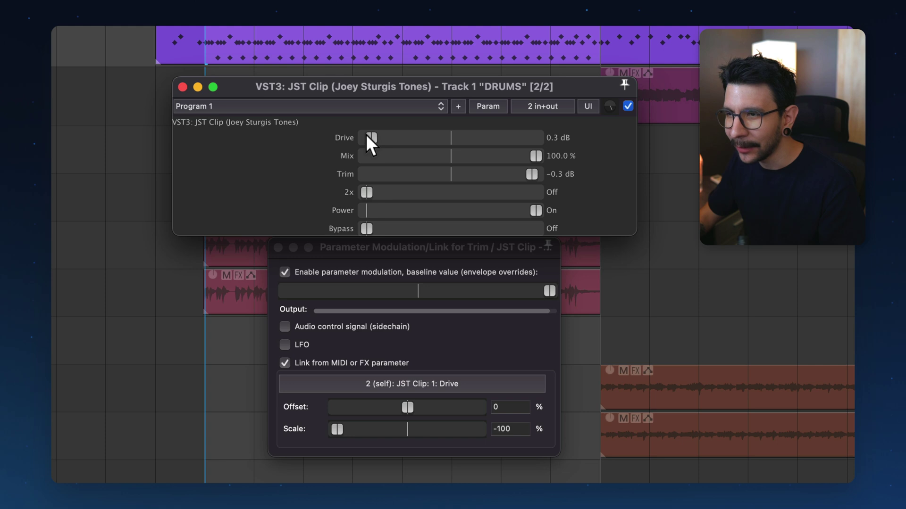
drag(371, 135, 402, 132)
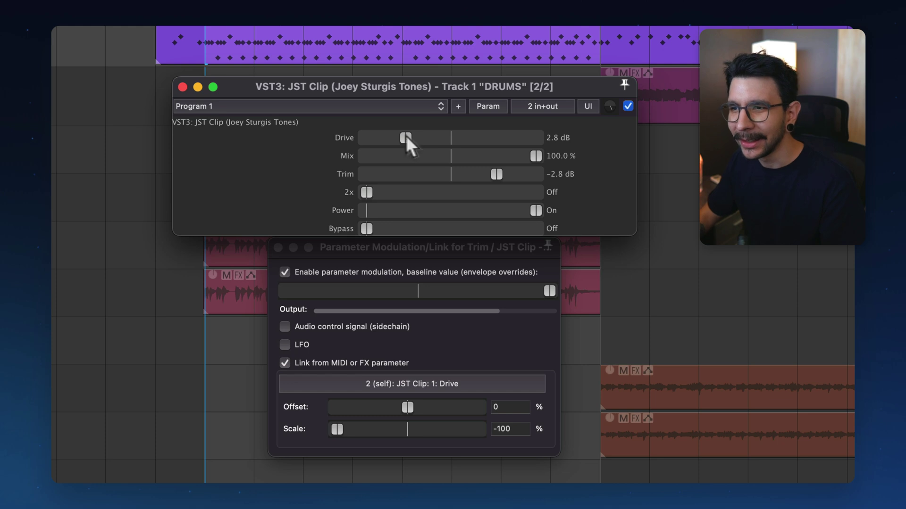
drag(406, 137, 362, 136)
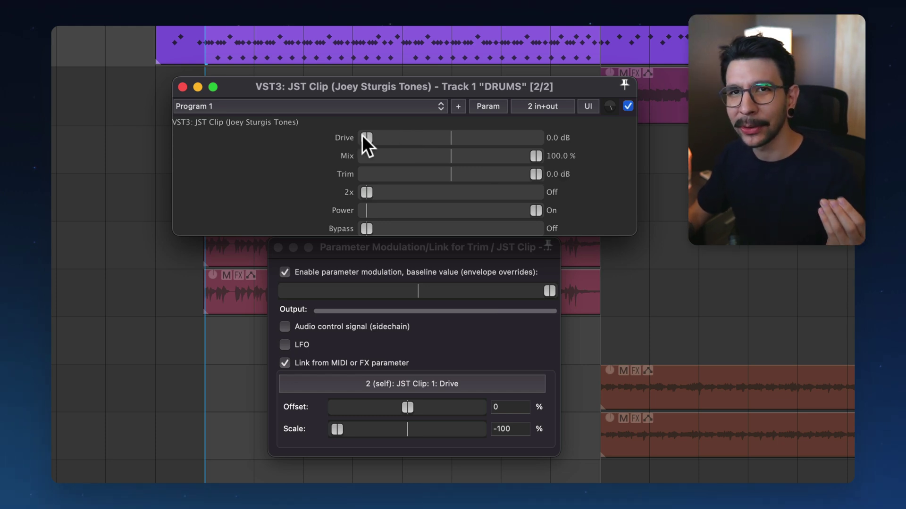
Play the drums and push Drive to 12 dB, with Trim following to -12 dB
key(space)
drag(364, 135, 542, 136)
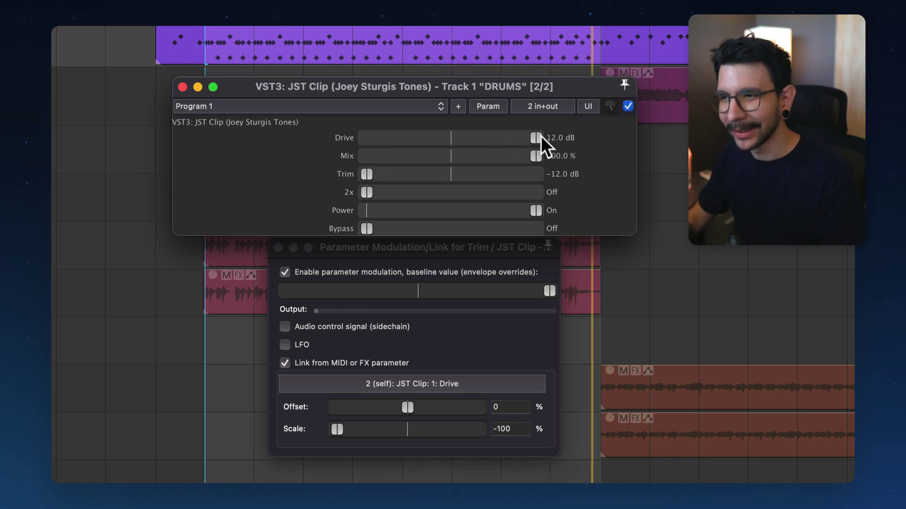
key(space)
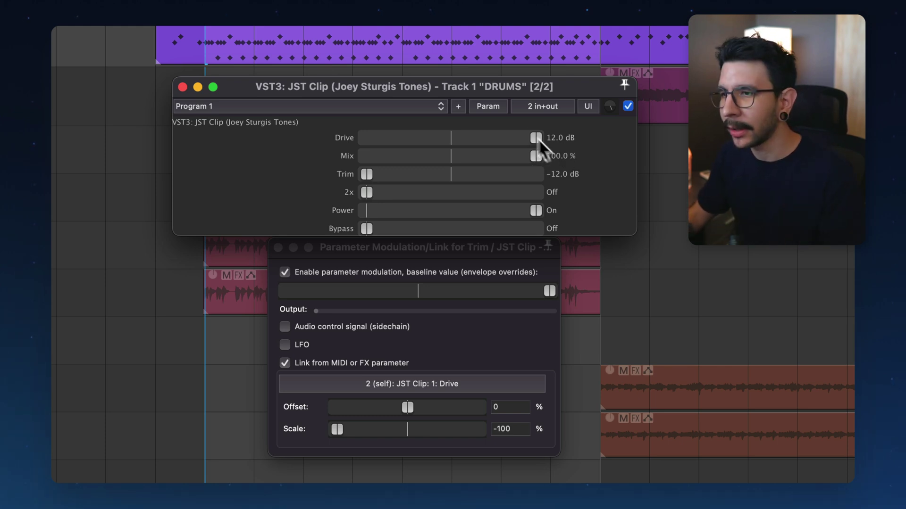
Show JST Clip's GUI, reset Drive, turn it up to about 8.4 dB, and audition the drums
click(588, 106)
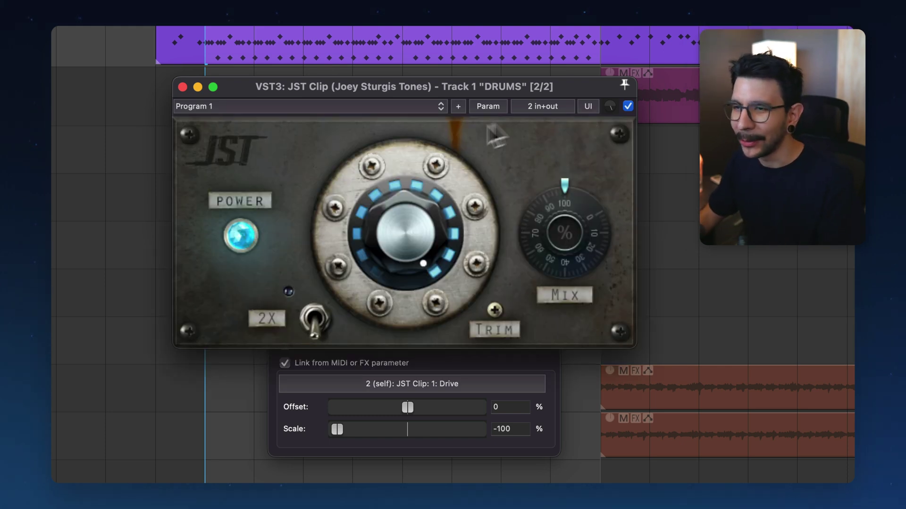
double_click(411, 228)
drag(395, 242, 408, 255)
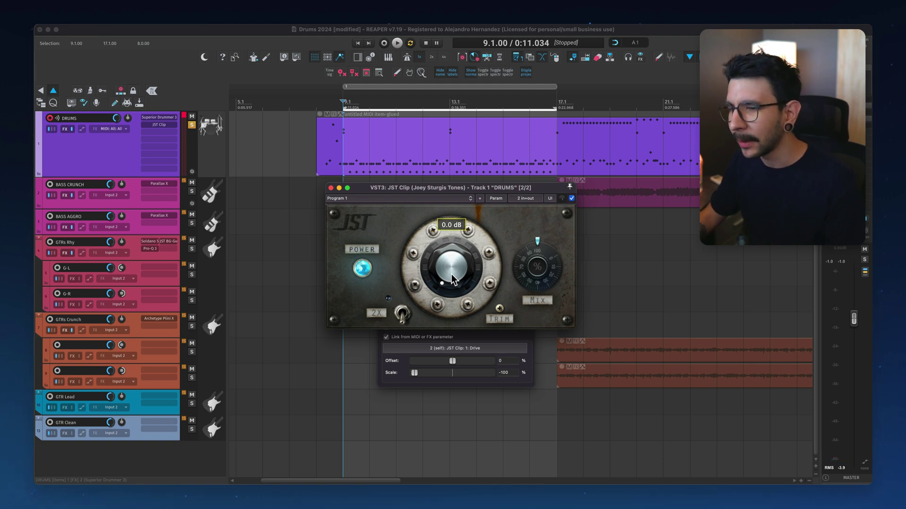
drag(451, 275, 453, 250)
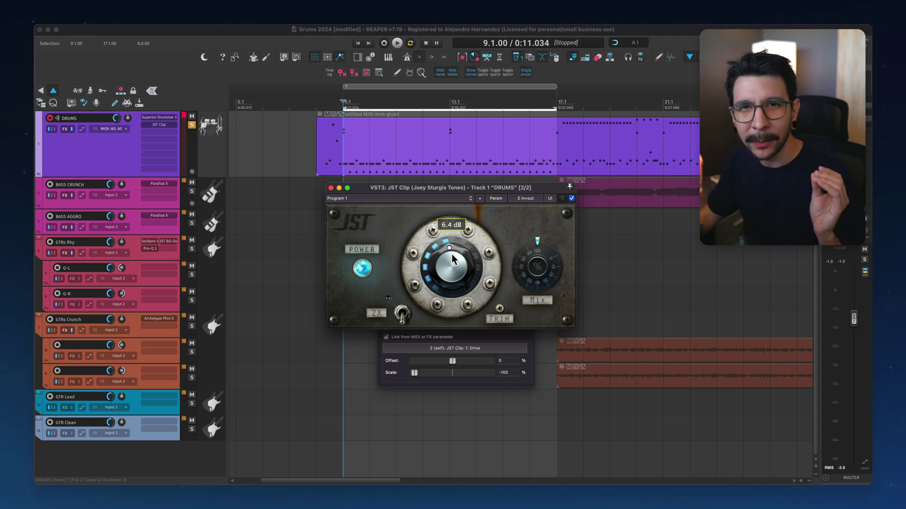
mouse_move(450, 261)
mouse_down()
mouse_move(450, 276)
mouse_move(464, 264)
mouse_up()
key(space)
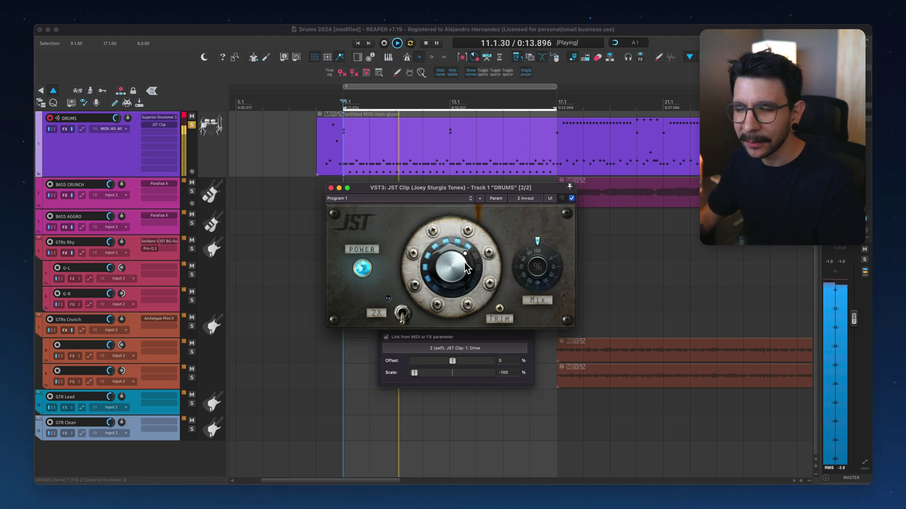
key(space)
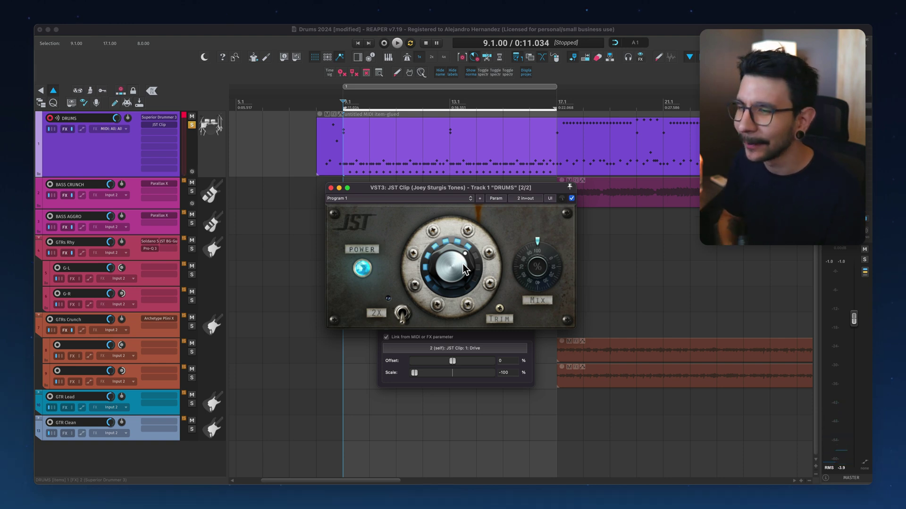
Open the DRUMS FX chain and lower JST Clip's Drive to about 1.2 dB
key(shift+f)
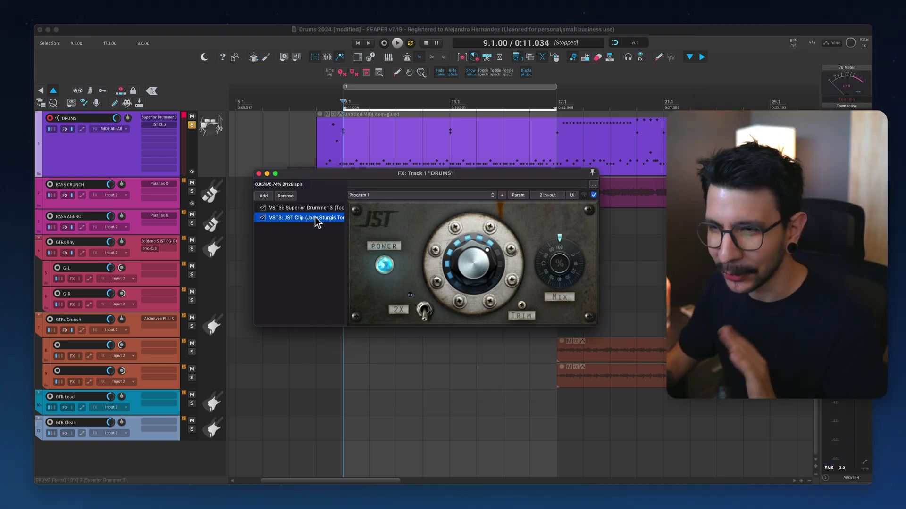
mouse_move(465, 246)
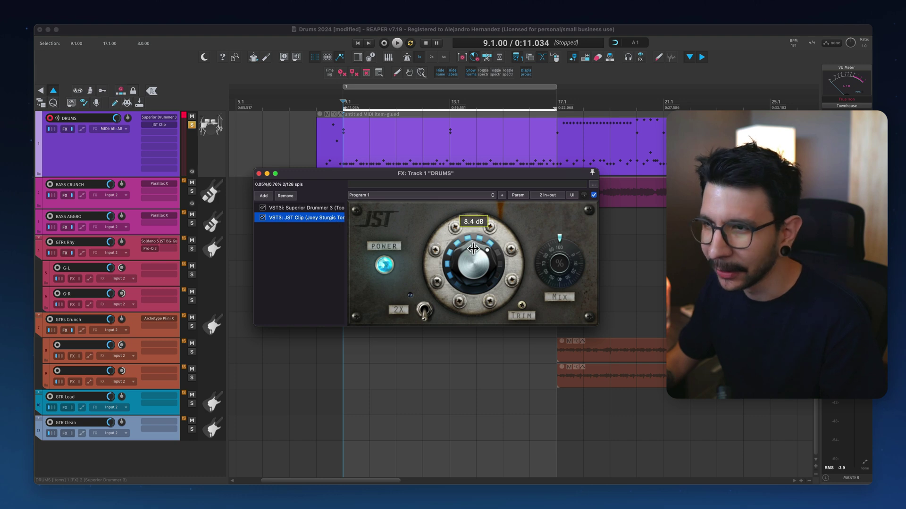
drag(473, 248, 470, 285)
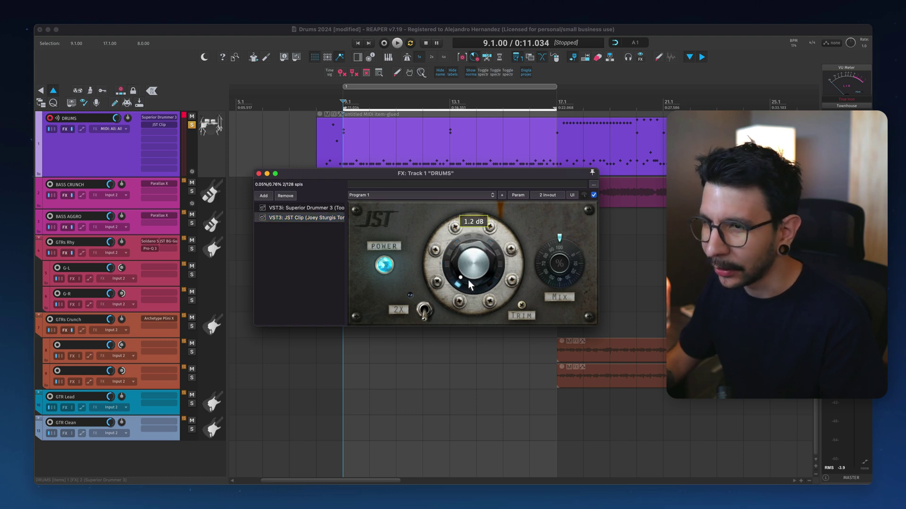
Save the selected JST Clip as the FX chain 'JST Clip (Auto-gain)'
right_click(325, 219)
mouse_move(355, 225)
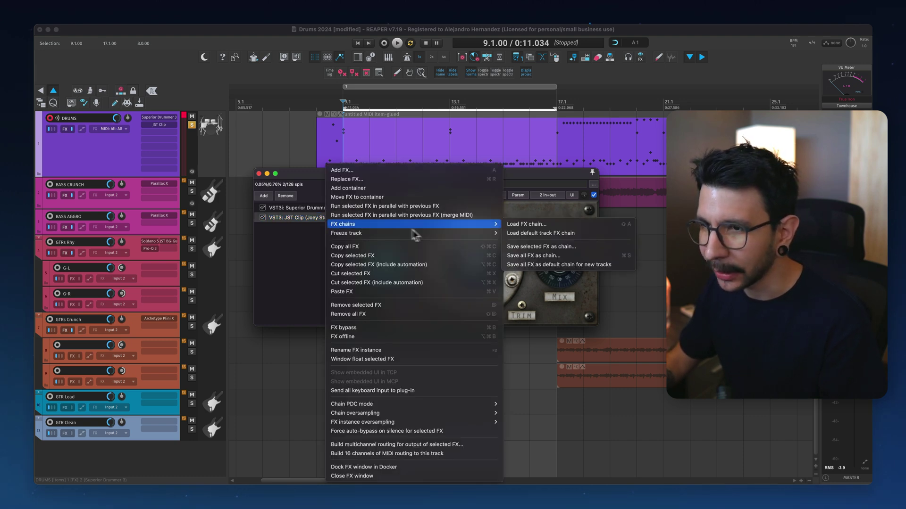
click(533, 247)
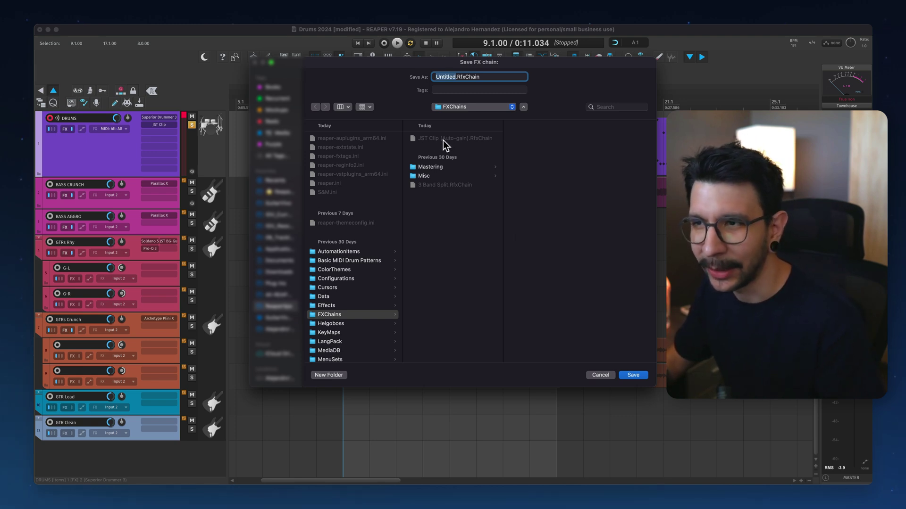
click(601, 375)
Add the 'JST Clip (Auto-gain)' chain to DRUMS and raise its Drive to about 5 dB
click(270, 197)
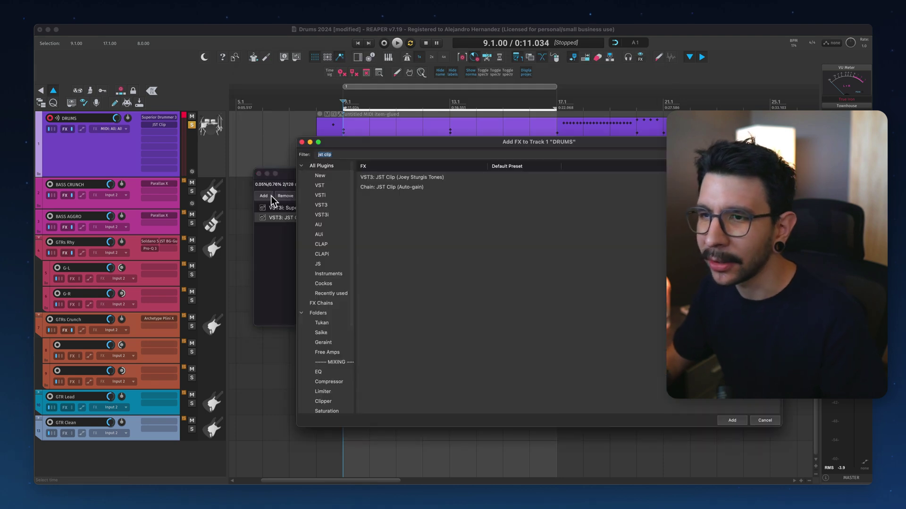
click(390, 187)
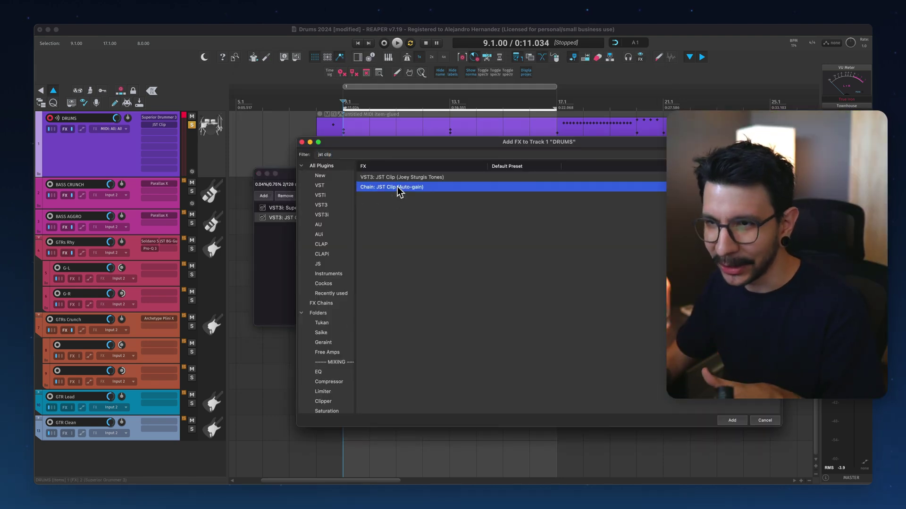
double_click(398, 187)
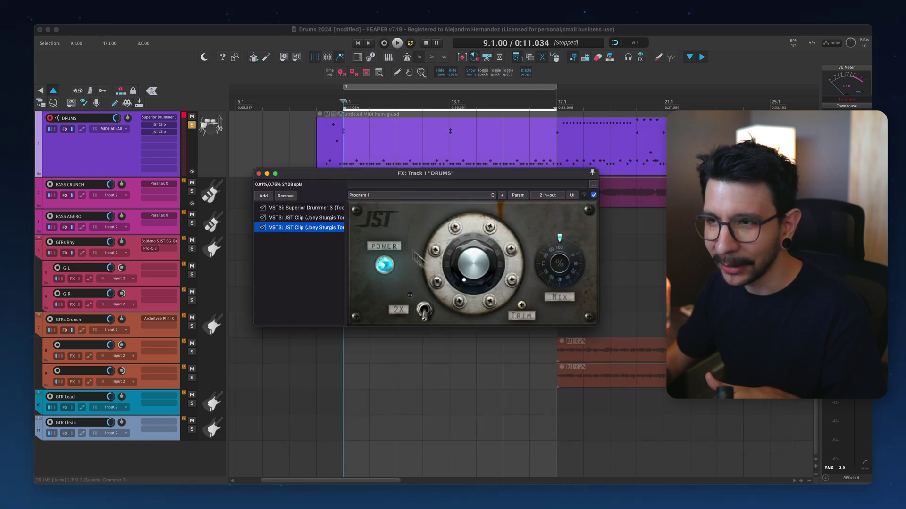
mouse_move(472, 270)
drag(472, 269, 488, 246)
mouse_move(519, 308)
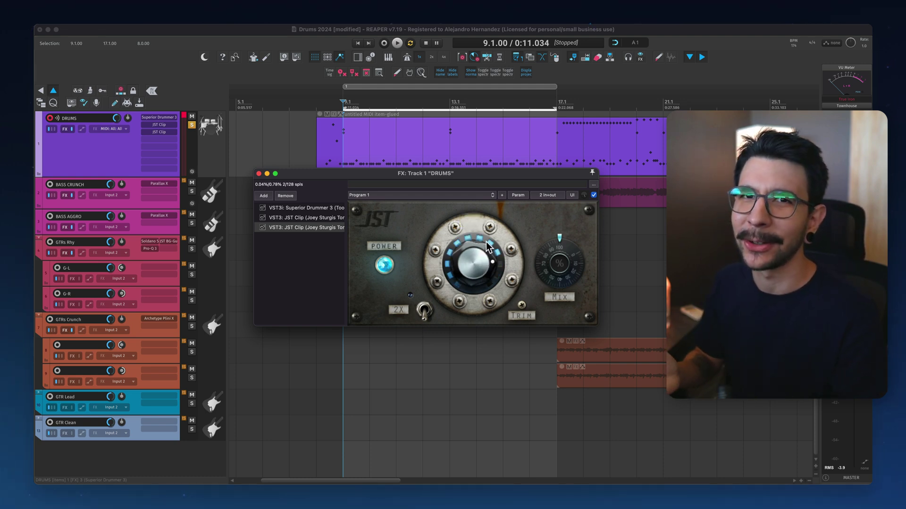